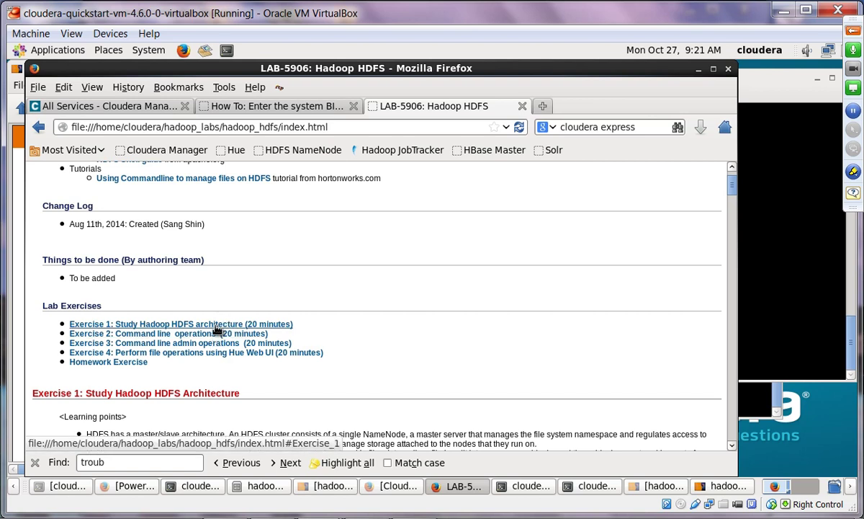
Step: Open Exercise 1: Study Hadoop HDFS architecture in the lab guide and read its list of tasks
click(216, 327)
scroll(268, 334, down, 1)
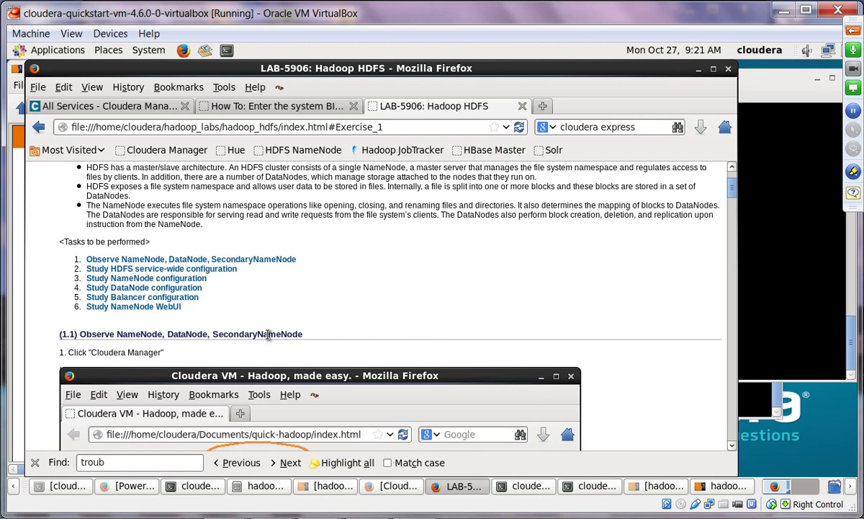
scroll(268, 334, down, 1)
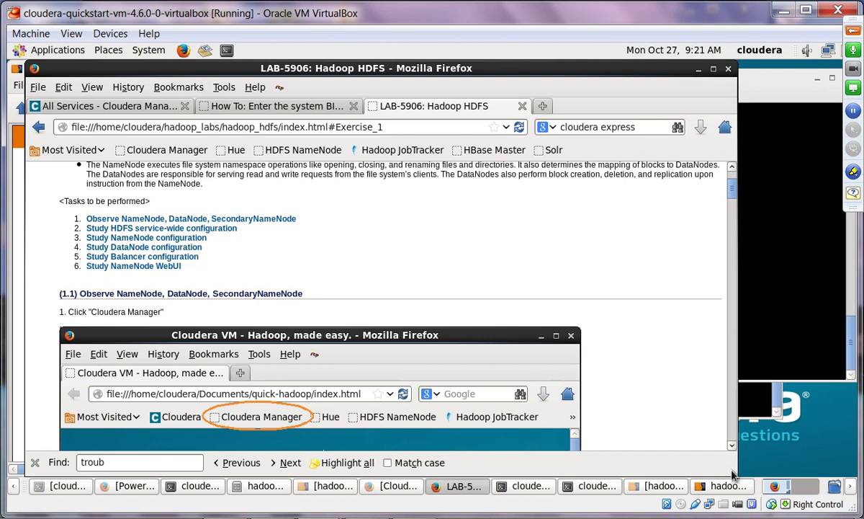
Step: Narrow the lab guide window and open Cloudera Manager in a new browser window placed beside it
drag(736, 477, 609, 477)
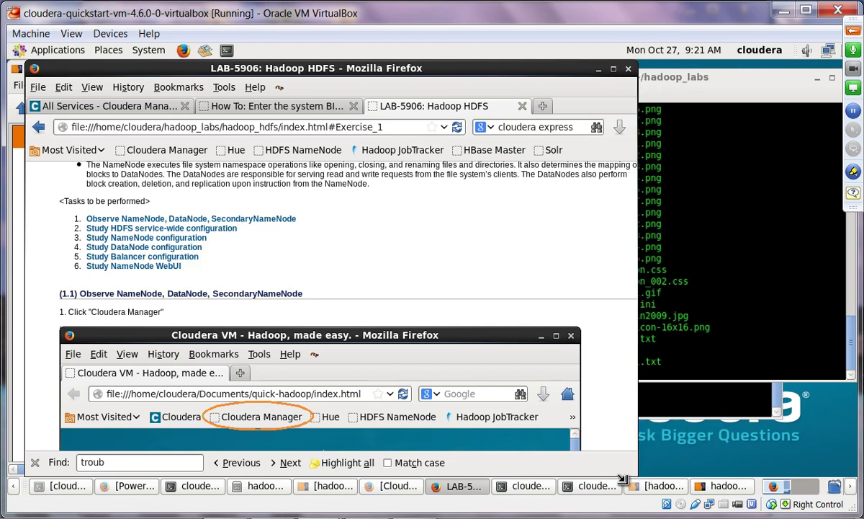
drag(175, 69, 162, 69)
click(25, 86)
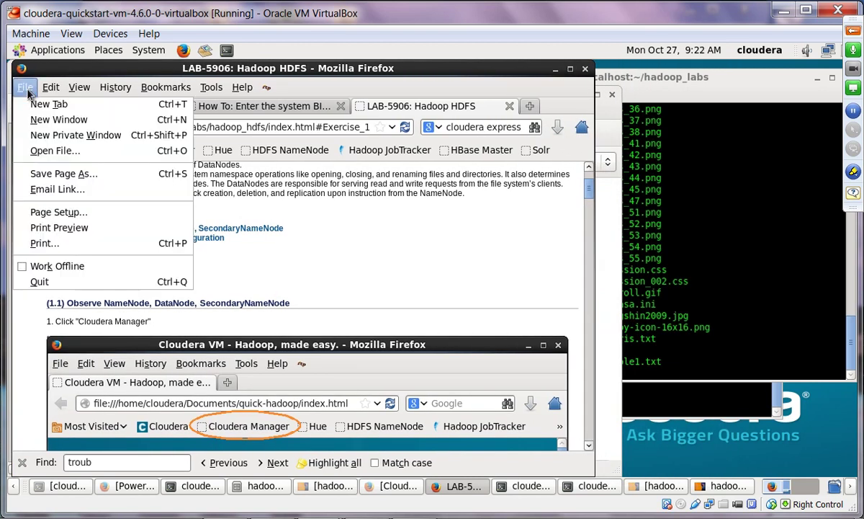
click(58, 120)
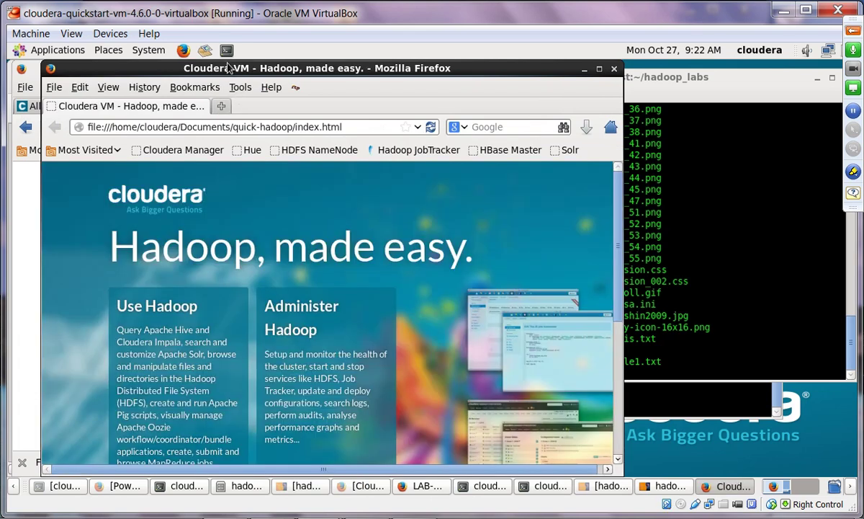
drag(232, 70, 476, 69)
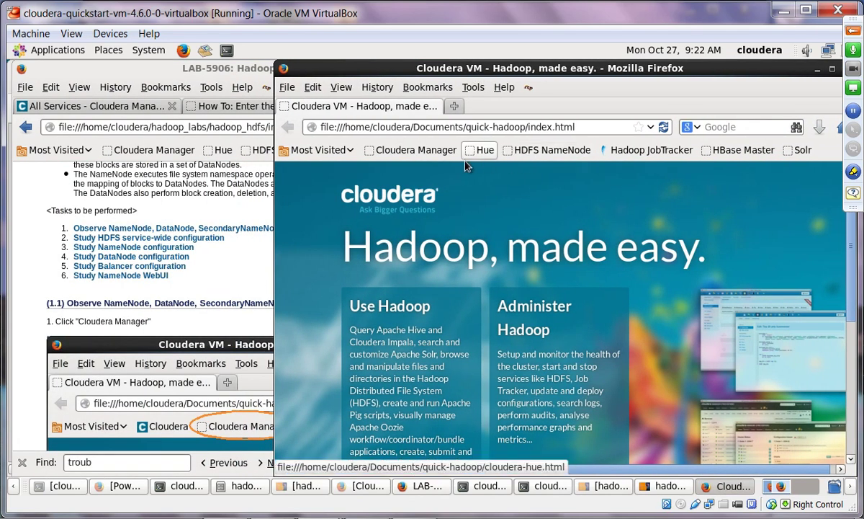
click(440, 153)
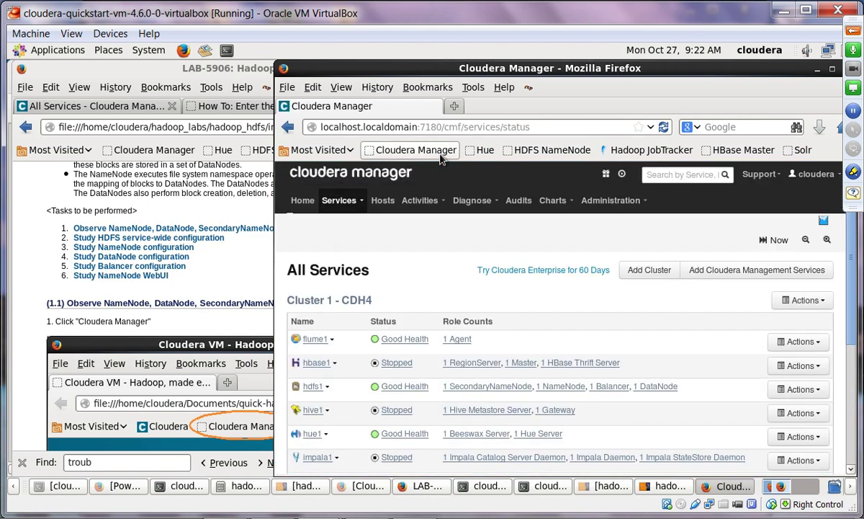
Step: Read section 1.1 of the lab guide from opening Cloudera Manager through the node status check in instruction 4
click(20, 320)
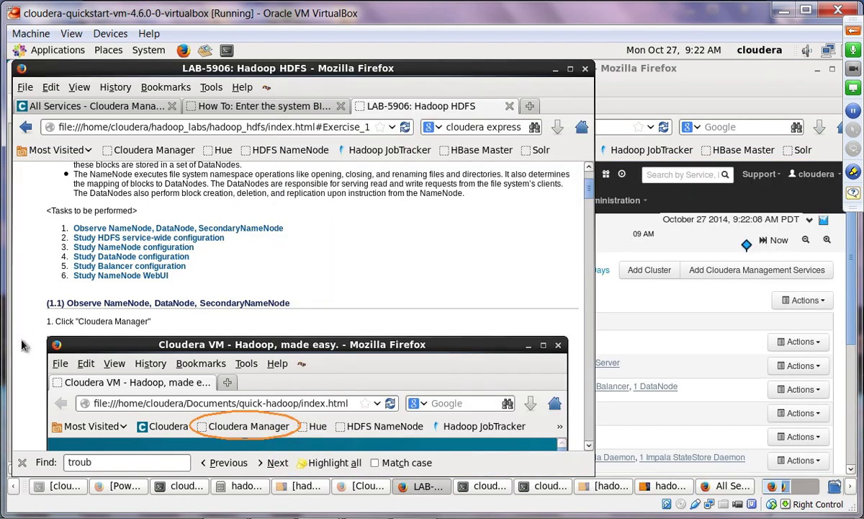
scroll(21, 321, down, 5)
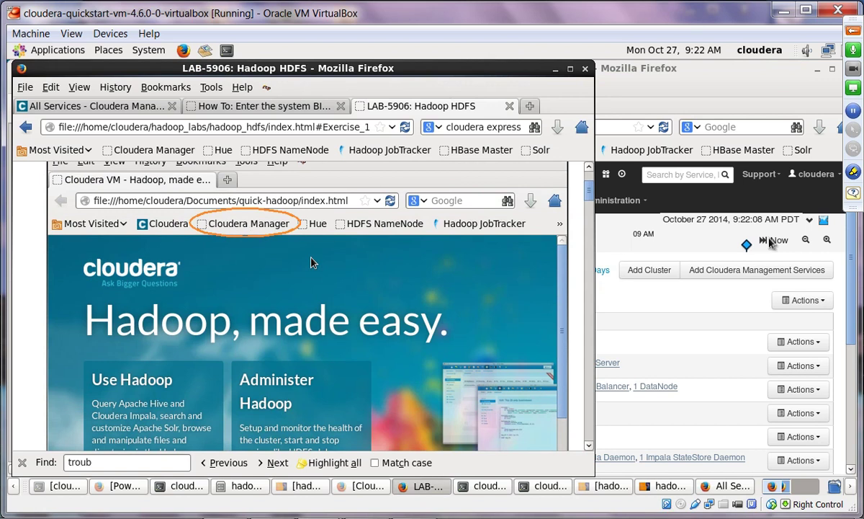
scroll(398, 330, down, 8)
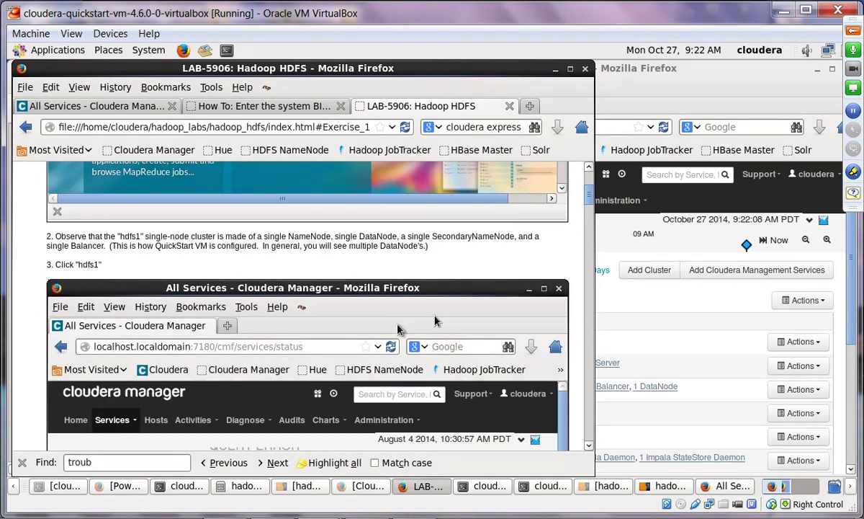
click(607, 239)
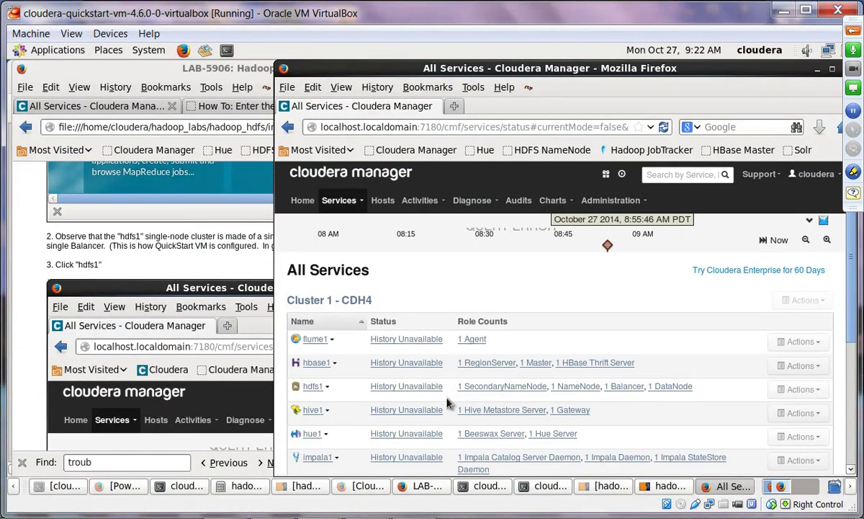
click(34, 406)
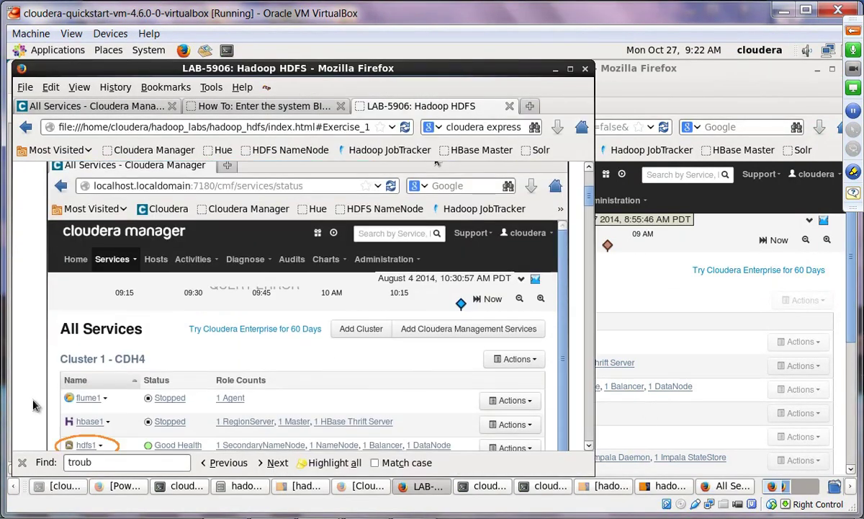
scroll(34, 405, down, 10)
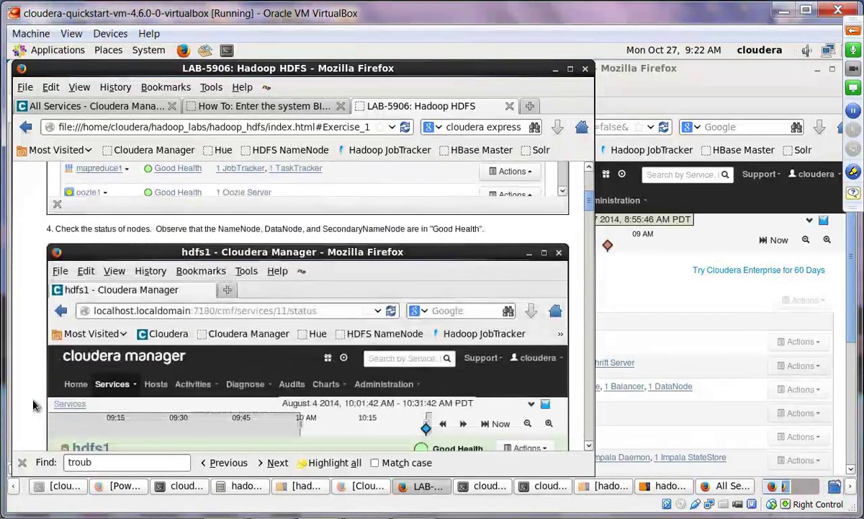
Step: Check the status summary of the hdfs1 service in Cloudera Manager and return to All Services
click(637, 298)
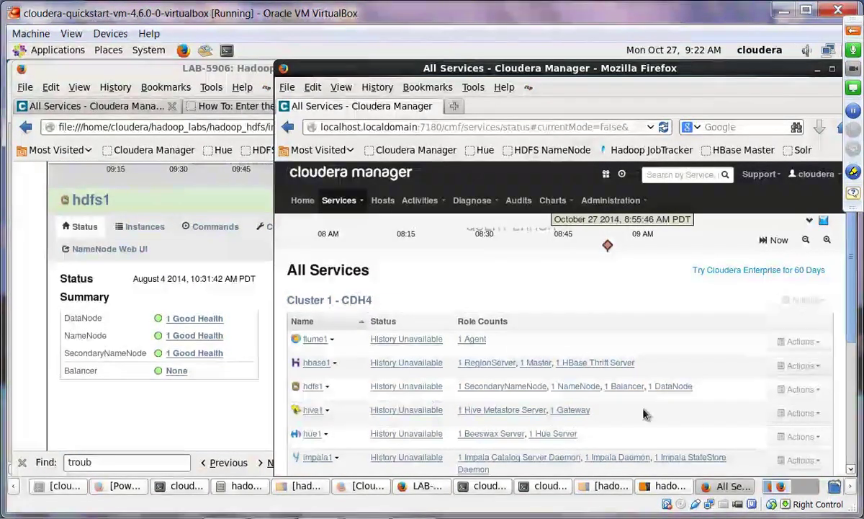
click(308, 389)
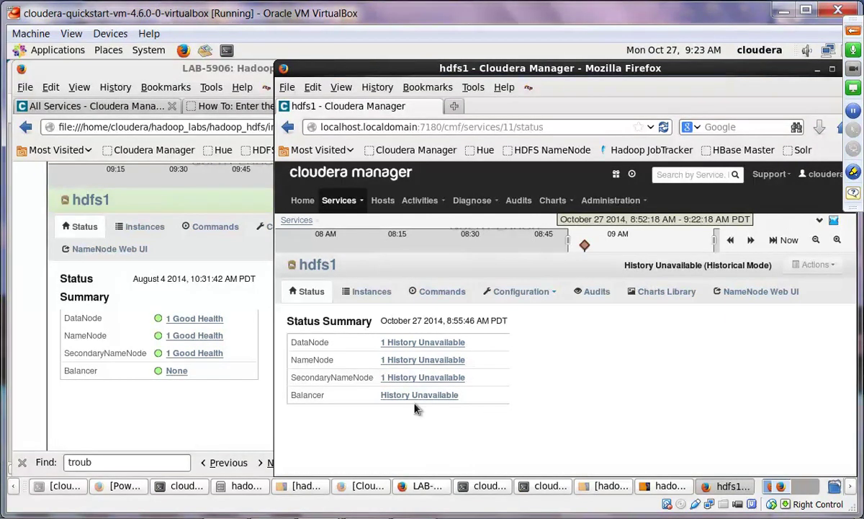
click(288, 127)
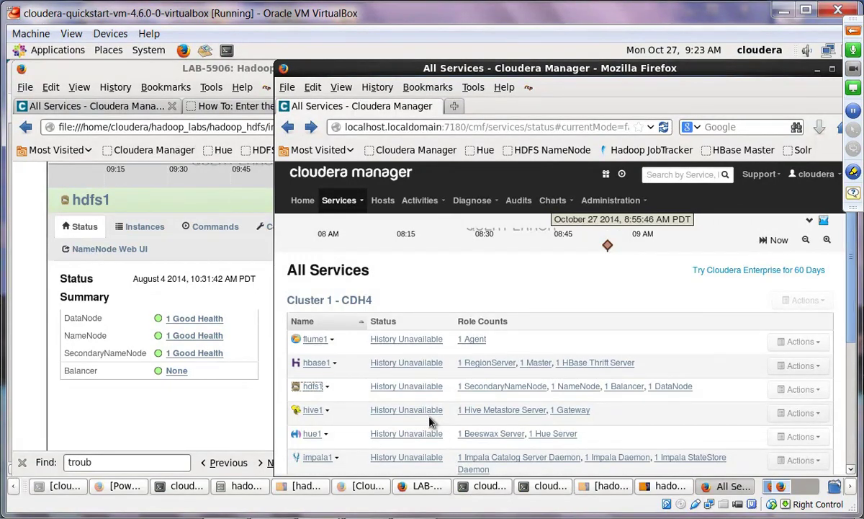
Step: Bring the whole Cloudera Manager window into view, check the hdfs1 NameNode's status page and return to the services list
drag(477, 68, 435, 65)
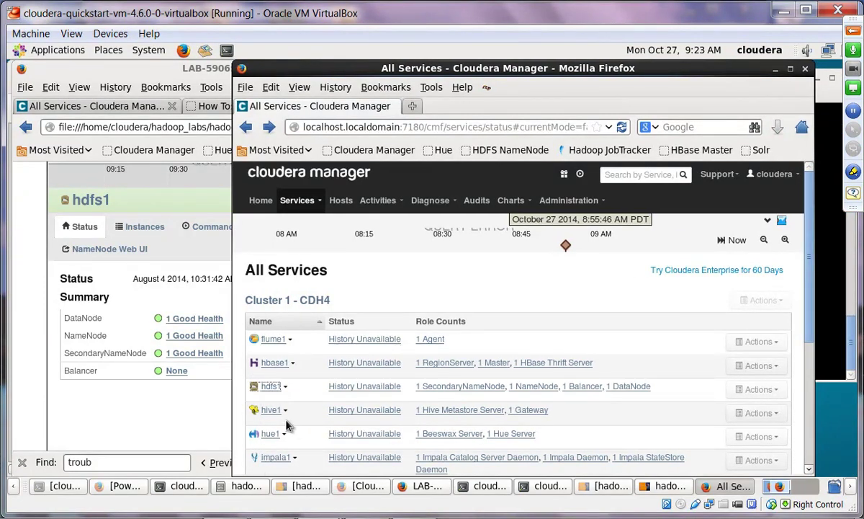
click(542, 387)
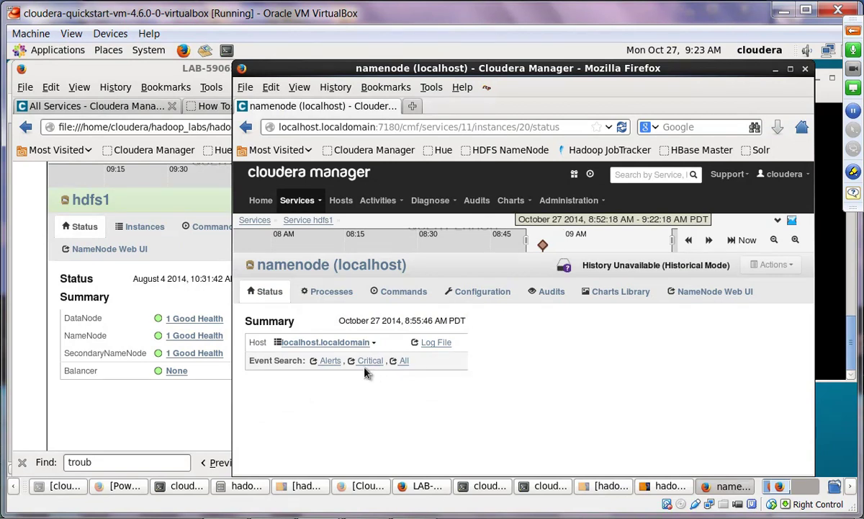
click(245, 127)
scroll(396, 302, down, 5)
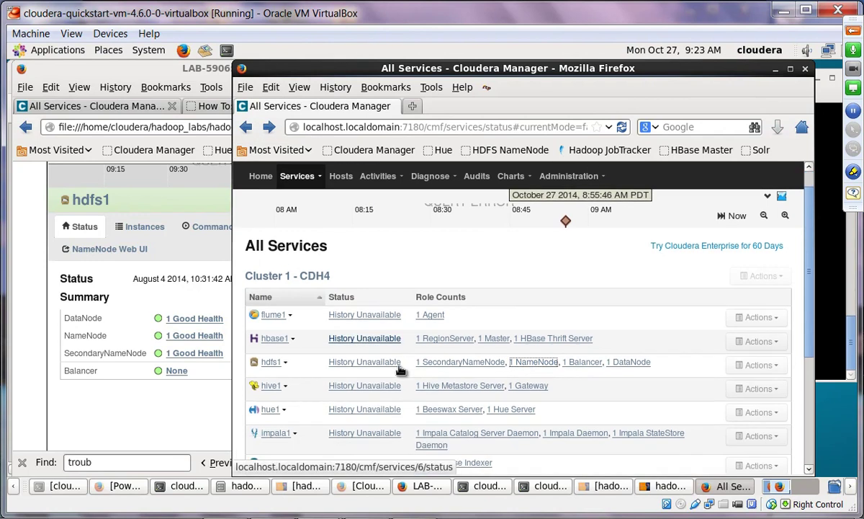
scroll(400, 369, up, 2)
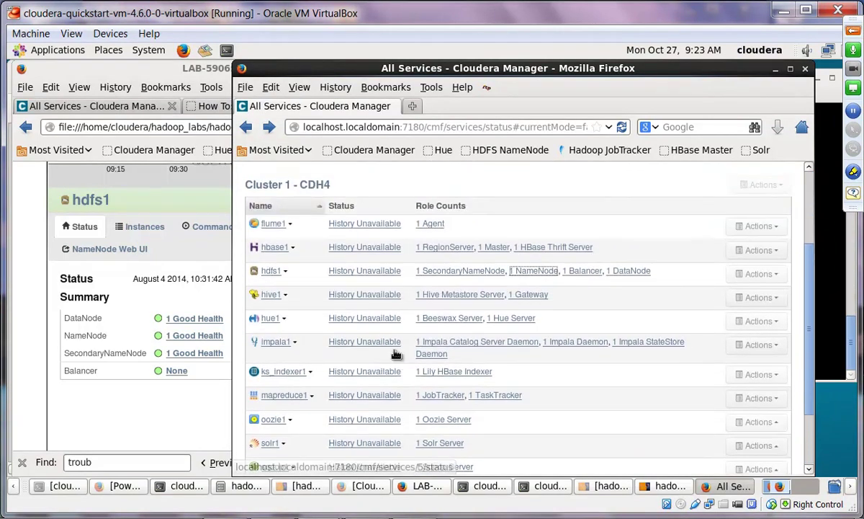
Step: Reload the Cloudera Manager services overview and compare its service statuses with the lab guide's example
click(389, 150)
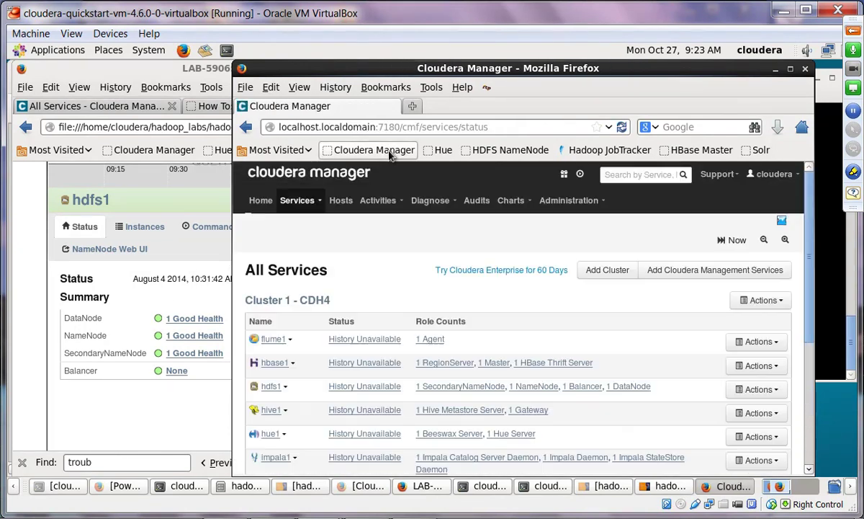
scroll(415, 328, down, 1)
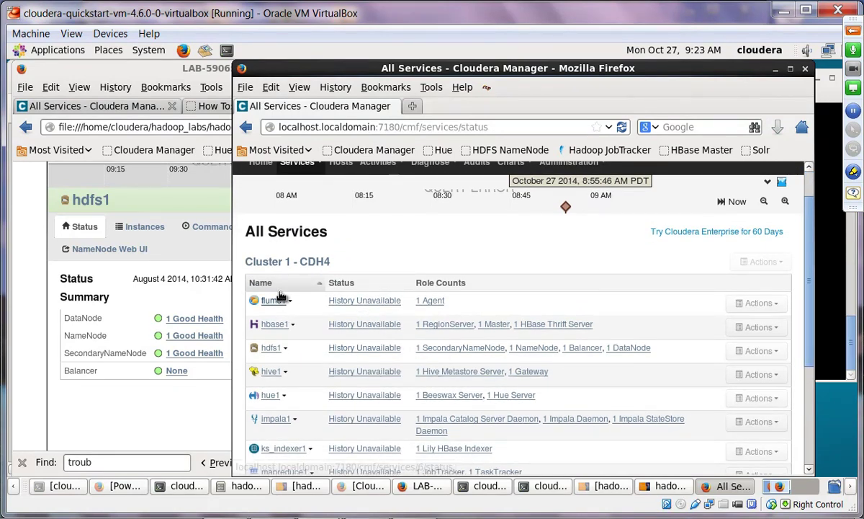
click(35, 333)
scroll(34, 335, up, 5)
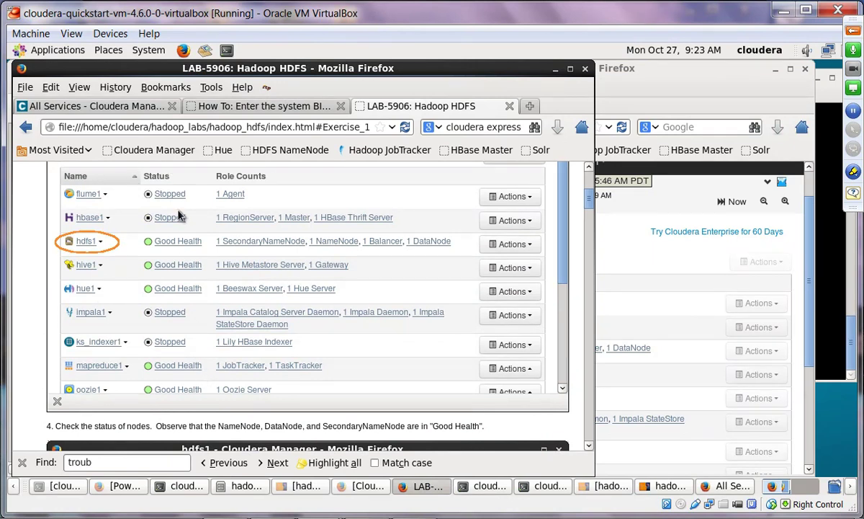
click(803, 314)
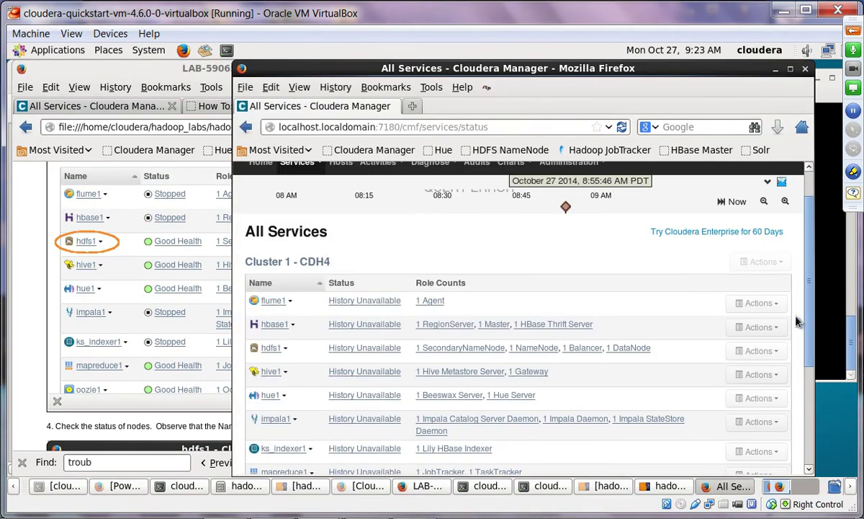
scroll(793, 310, down, 5)
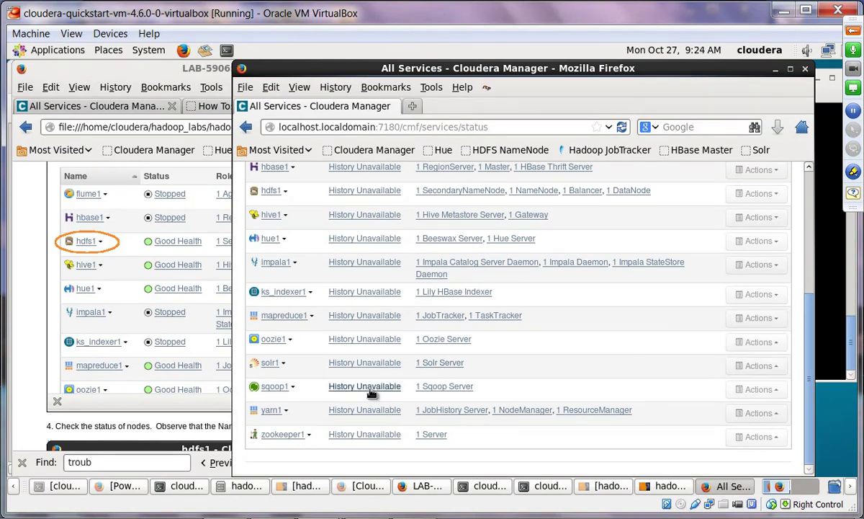
Step: Check the process status of the Sqoop Server role under sqoop1 and return to All Services
click(445, 387)
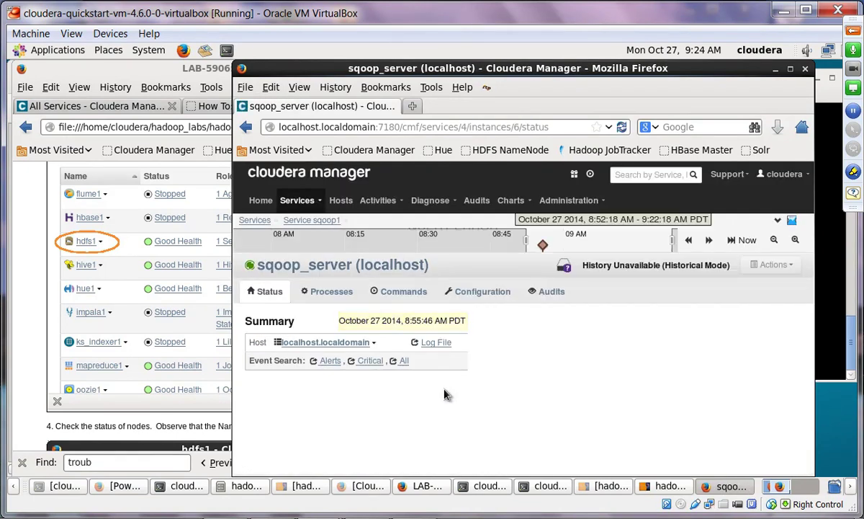
click(332, 293)
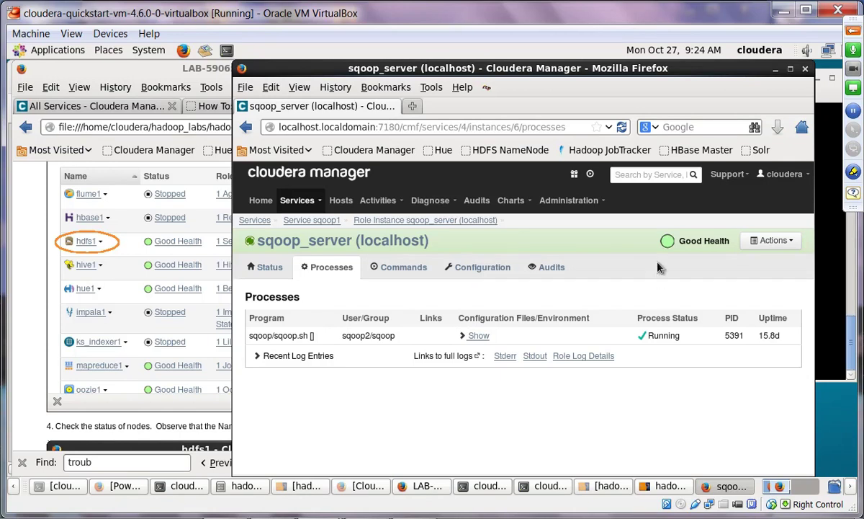
click(245, 127)
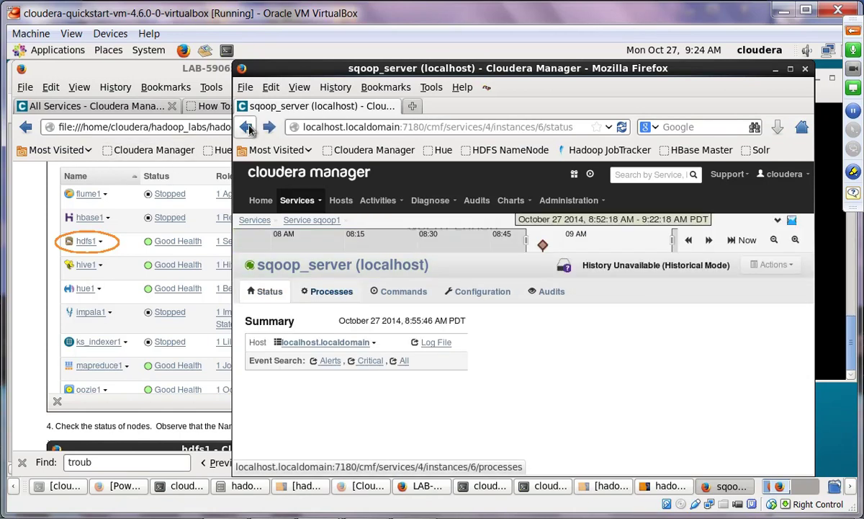
click(245, 127)
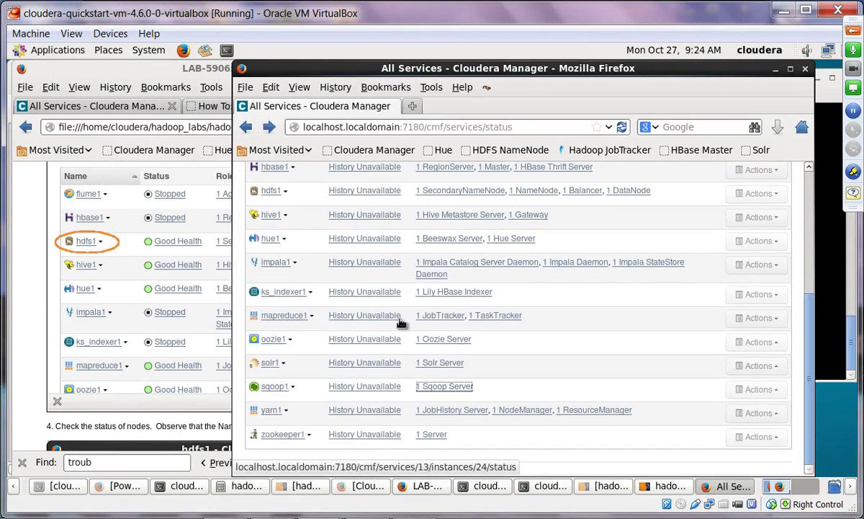
scroll(366, 228, up, 3)
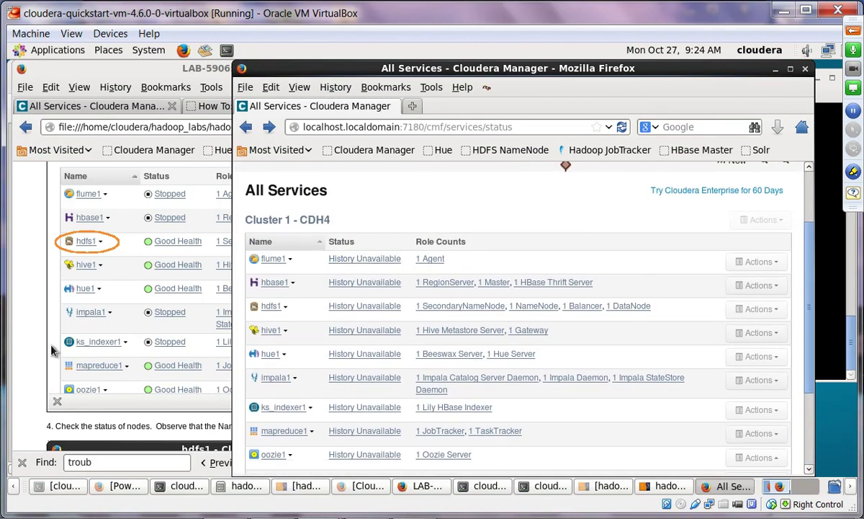
Step: Read lab guide instructions 4 and 5 on checking the hdfs1 nodes' health and their default rack
click(28, 355)
scroll(27, 354, down, 4)
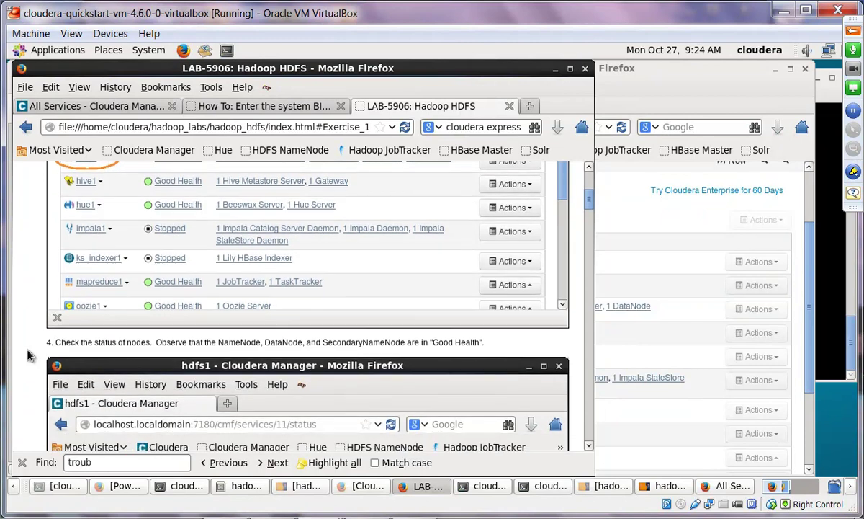
scroll(28, 355, down, 2)
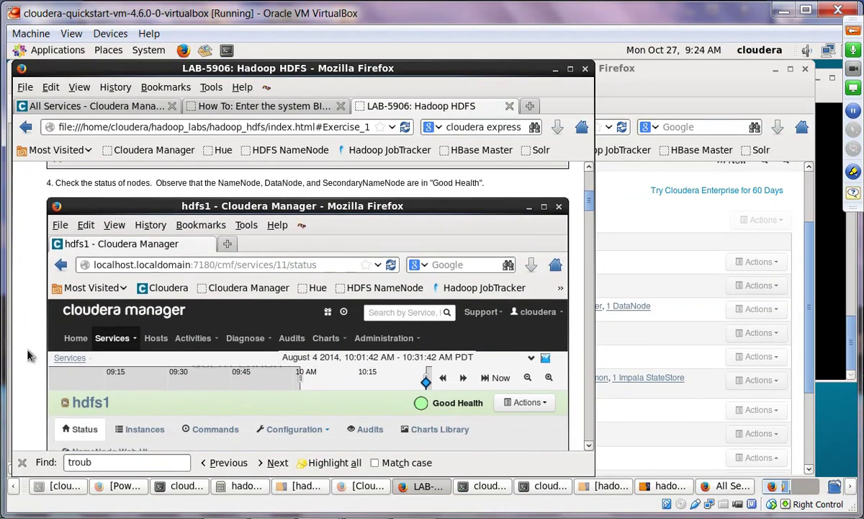
scroll(28, 355, down, 5)
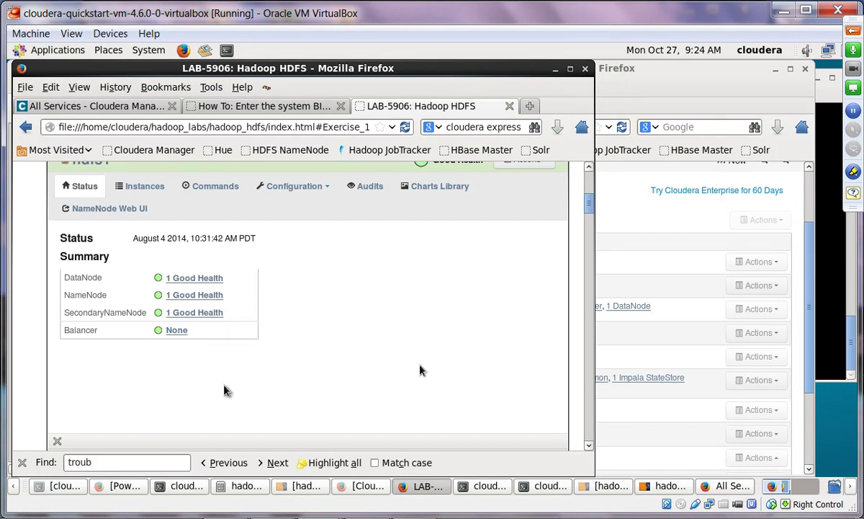
scroll(244, 395, down, 5)
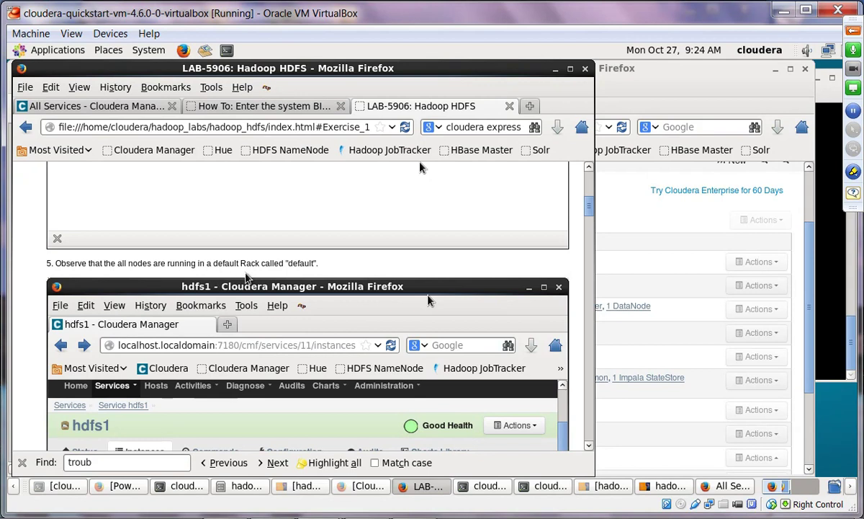
scroll(268, 276, down, 6)
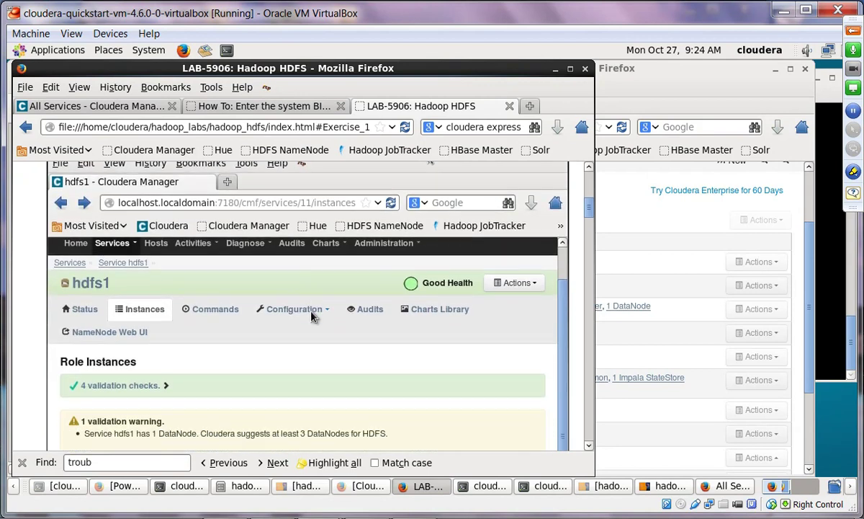
Step: Read the lab guide's example of the hdfs1 role racks and its section 1.2 on studying HDFS service-wide configurations
scroll(311, 317, down, 3)
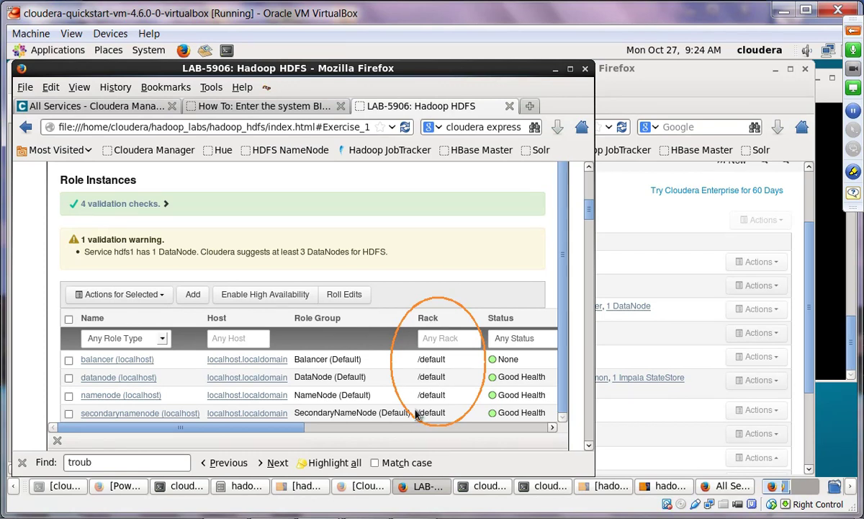
scroll(430, 369, down, 5)
scroll(430, 370, down, 1)
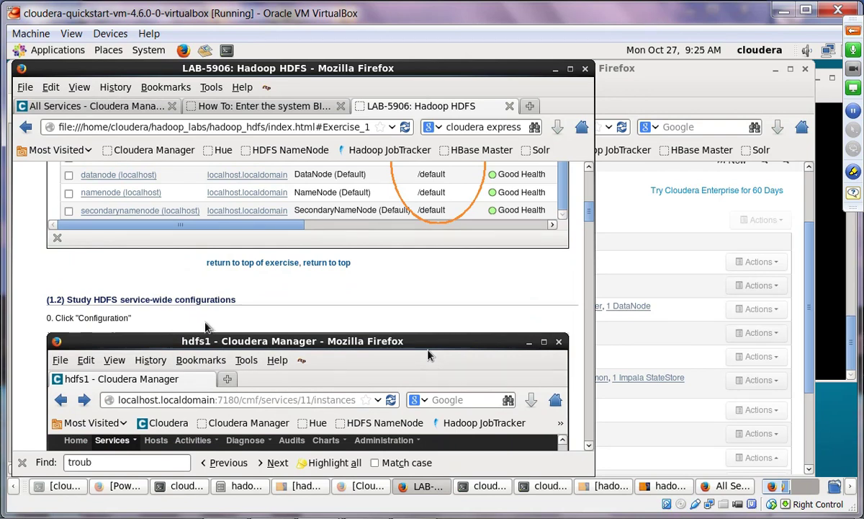
scroll(205, 328, down, 3)
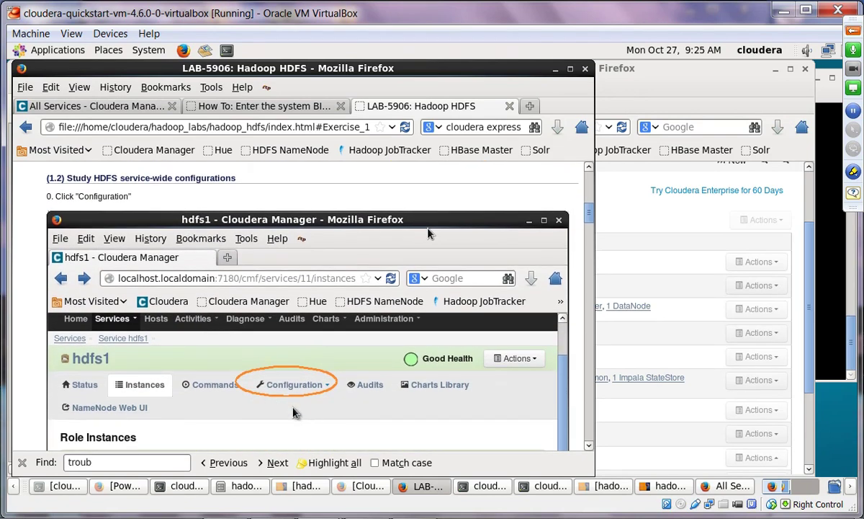
scroll(294, 412, down, 1)
scroll(289, 361, down, 3)
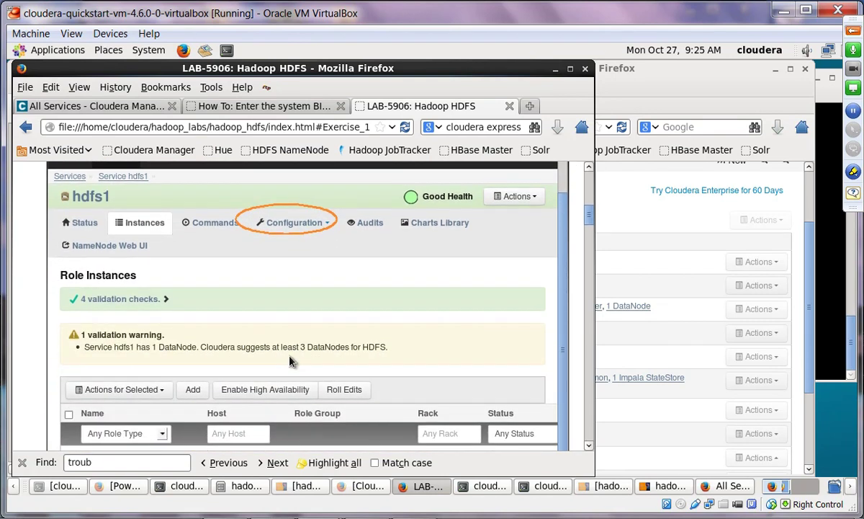
Step: Switch to Cloudera Manager, open the hdfs1 configuration for viewing and editing, and show the NameNode (Default) properties
click(652, 217)
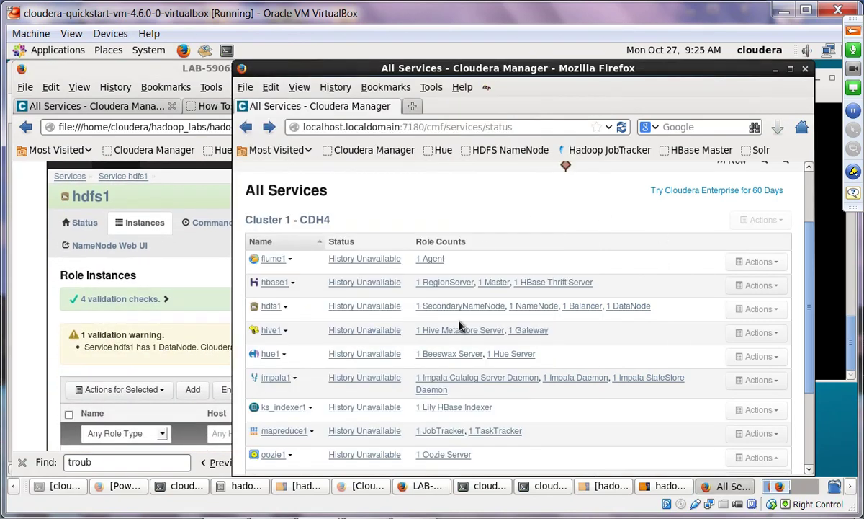
click(272, 307)
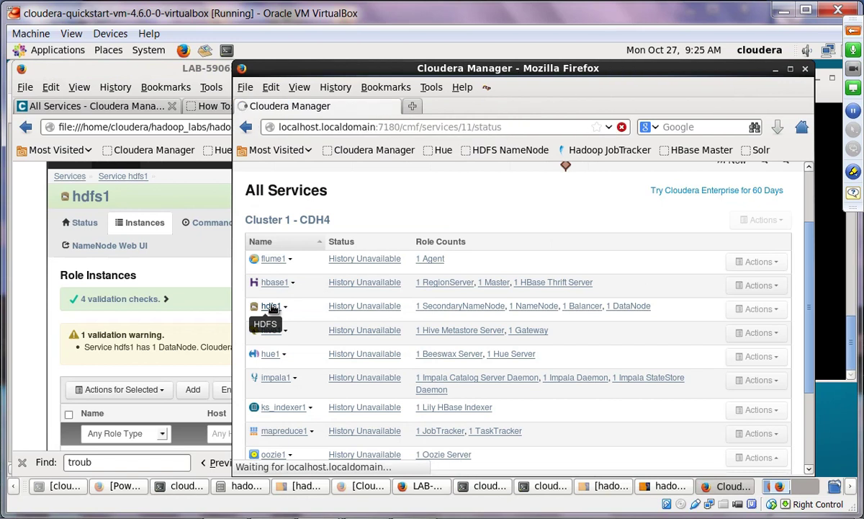
click(486, 297)
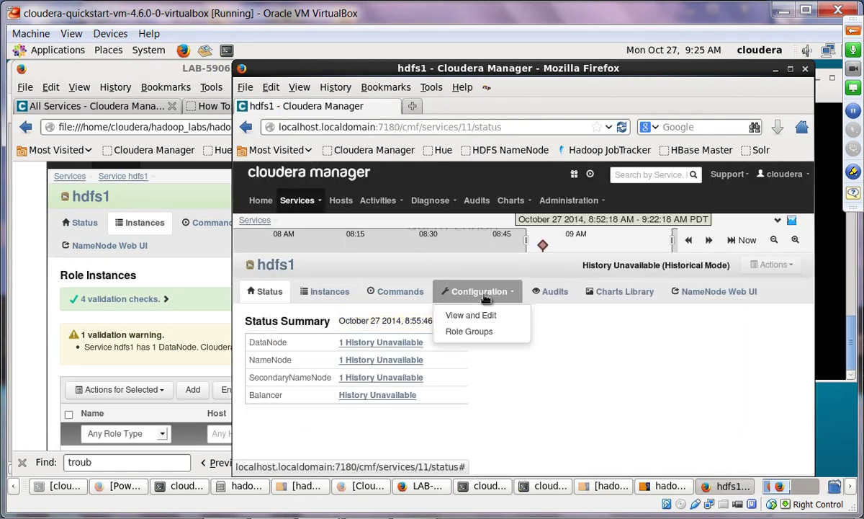
click(484, 318)
scroll(483, 318, down, 5)
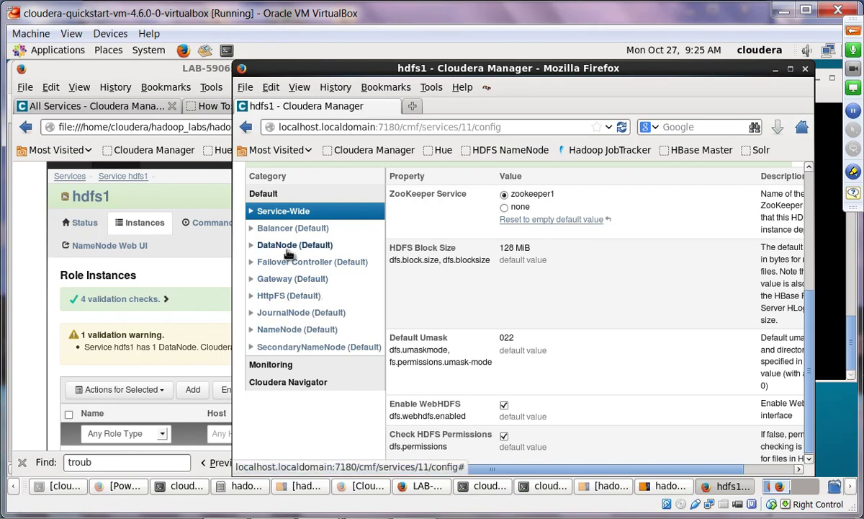
click(278, 335)
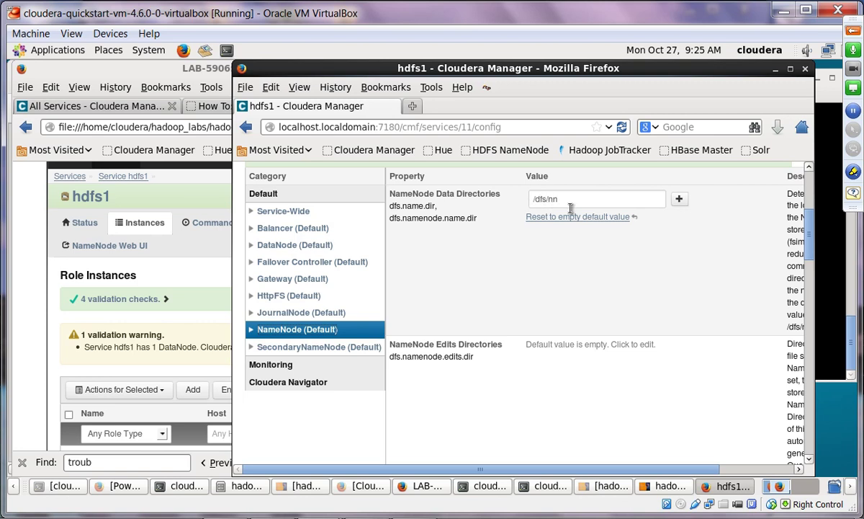
Step: Switch to the terminal and try to list the NameNode data directory with ls /dfs/nn
click(827, 338)
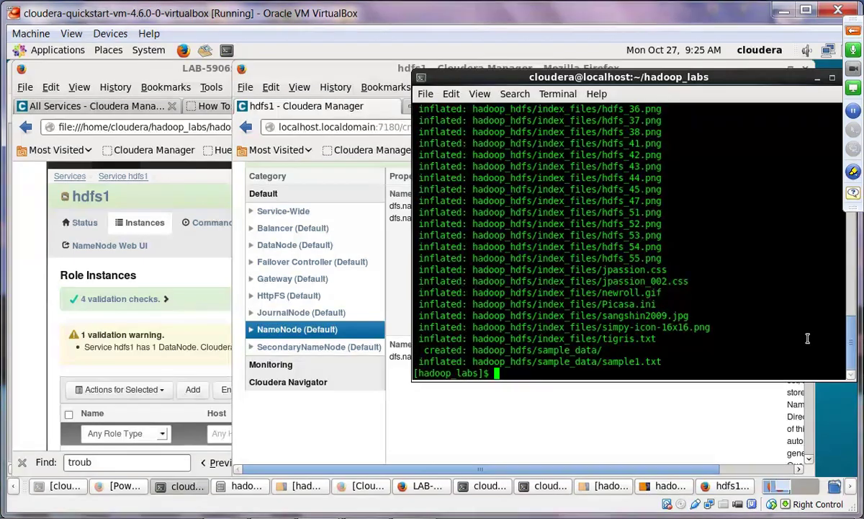
text(ls )
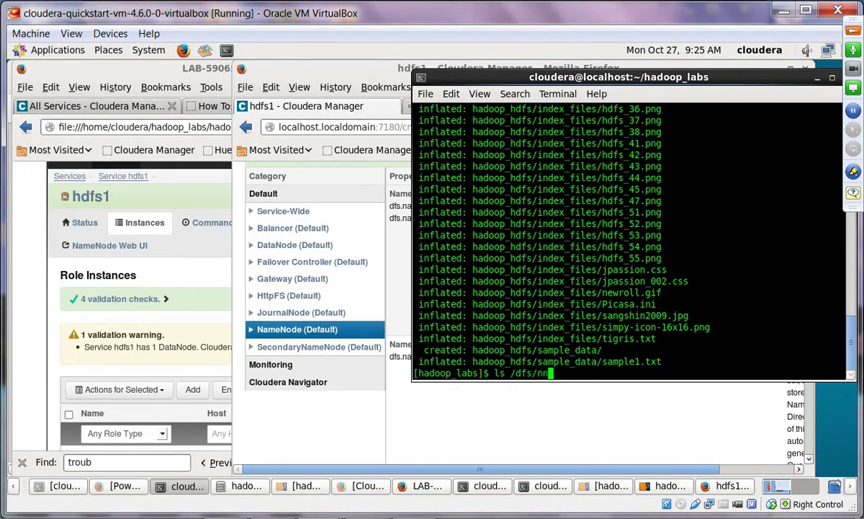
text(/dfs/nn)
key(Return)
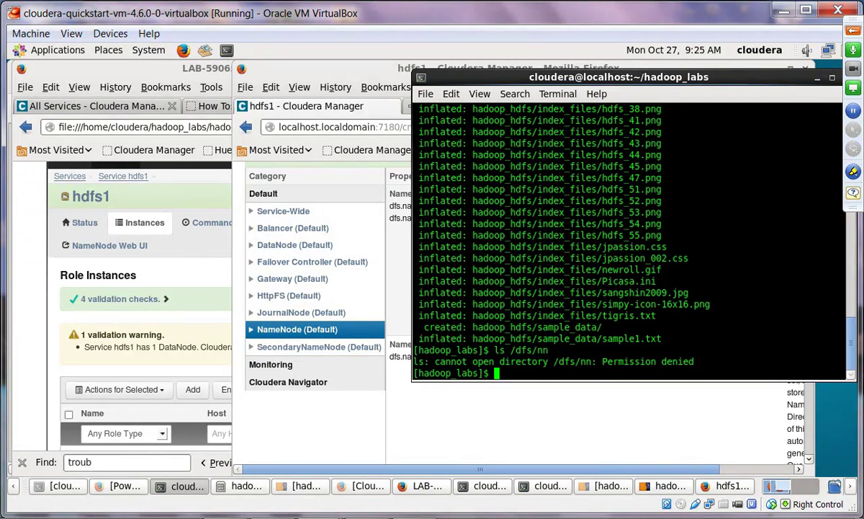
Step: List the contents of /dfs/nn with superuser rights using sudo ls /dfs/nn
text(sudo ls /dfs/)
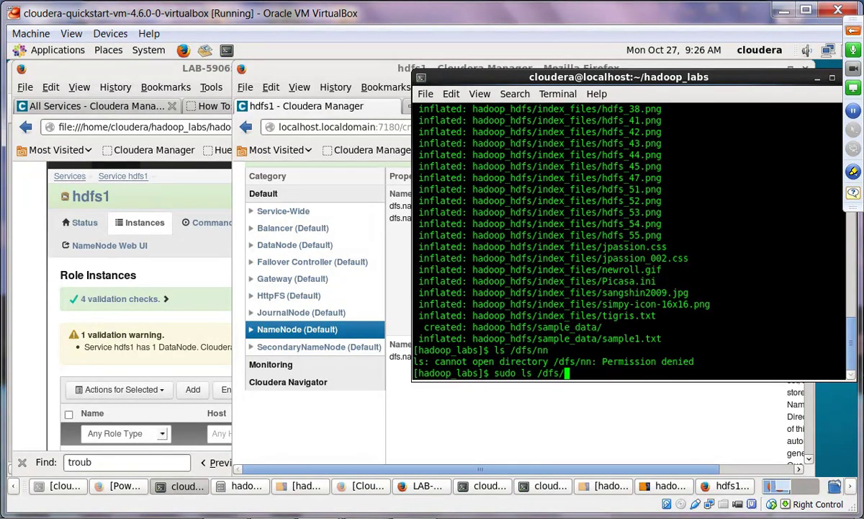
text(nn)
key(Return)
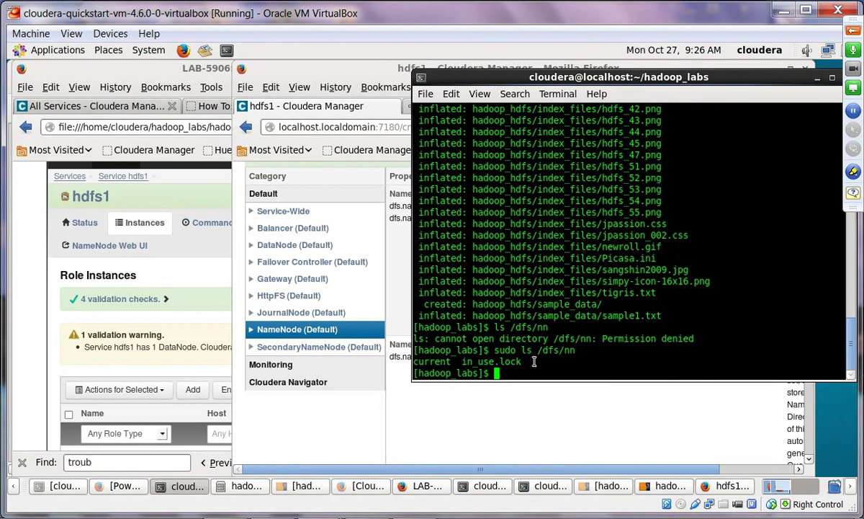
Step: Read the lab guide's HDFS Block Size example and check that property in hdfs1's Service-Wide configuration in Cloudera Manager
click(52, 380)
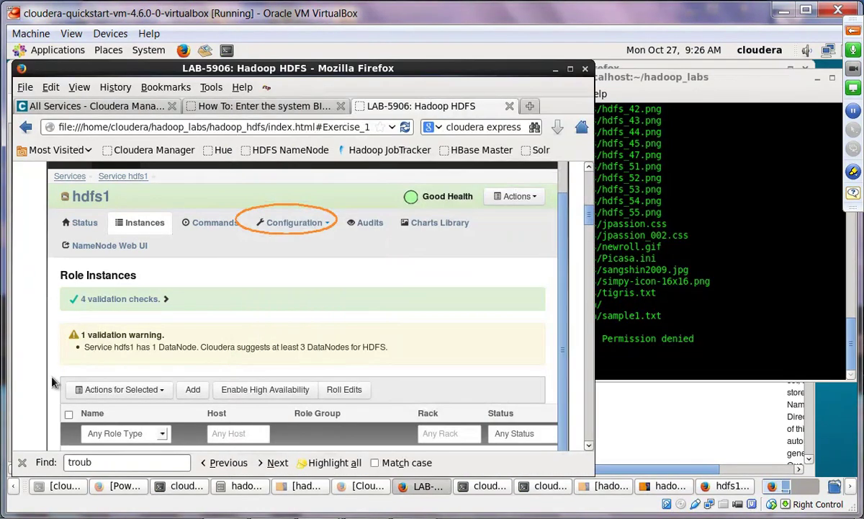
scroll(52, 380, down, 10)
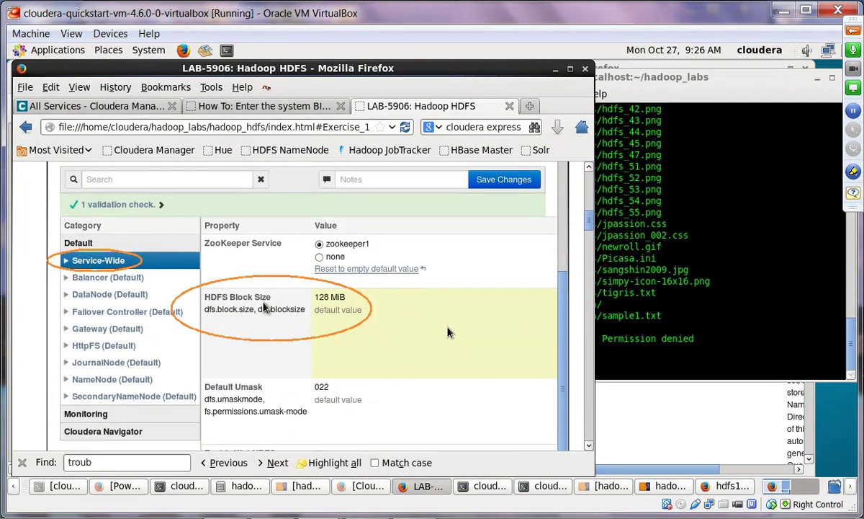
click(712, 430)
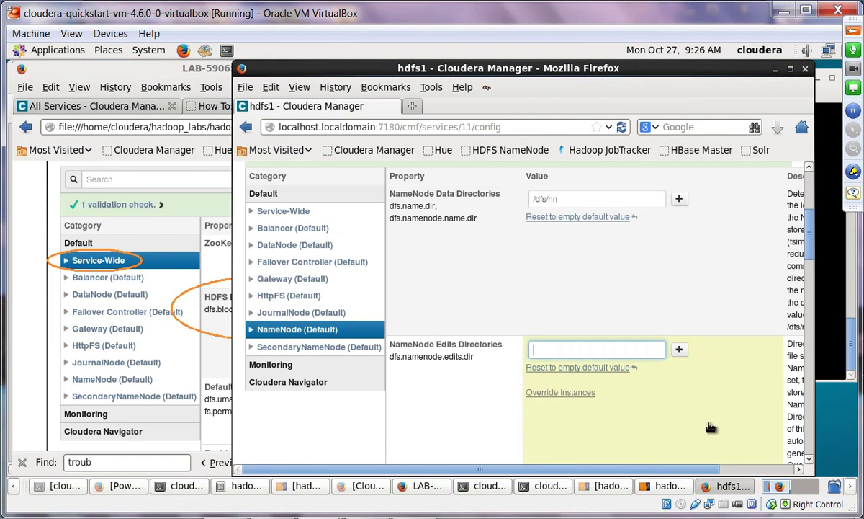
click(292, 211)
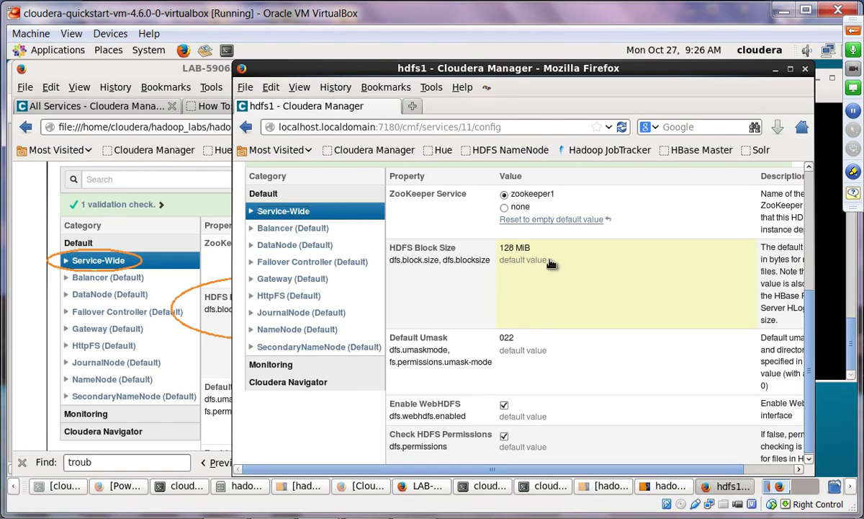
Step: Read the lab guide's replication instructions and show the Replication settings under Service-Wide in the hdfs1 configuration in Cloudera Manager
click(32, 368)
scroll(33, 394, down, 3)
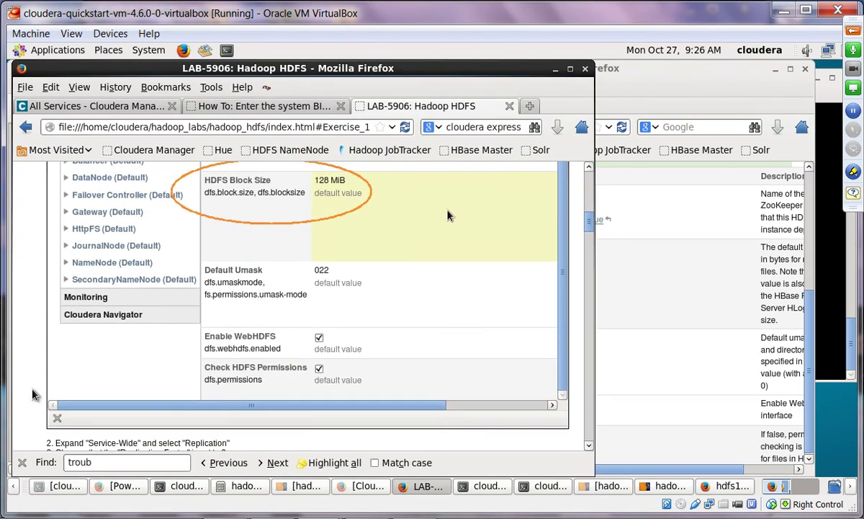
scroll(33, 394, down, 4)
scroll(33, 394, down, 7)
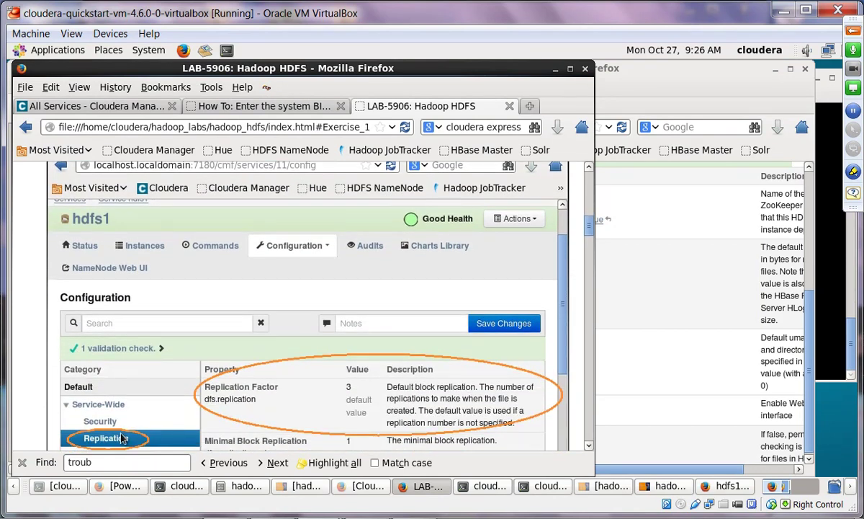
scroll(115, 410, down, 1)
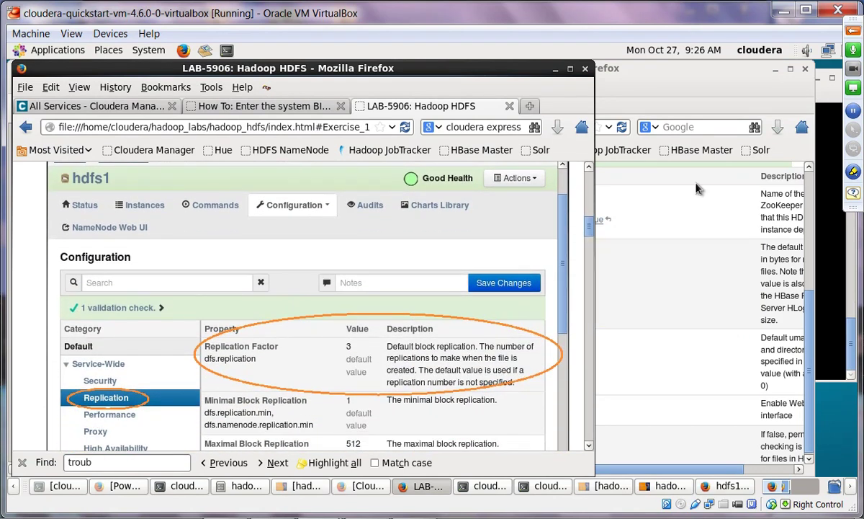
click(623, 85)
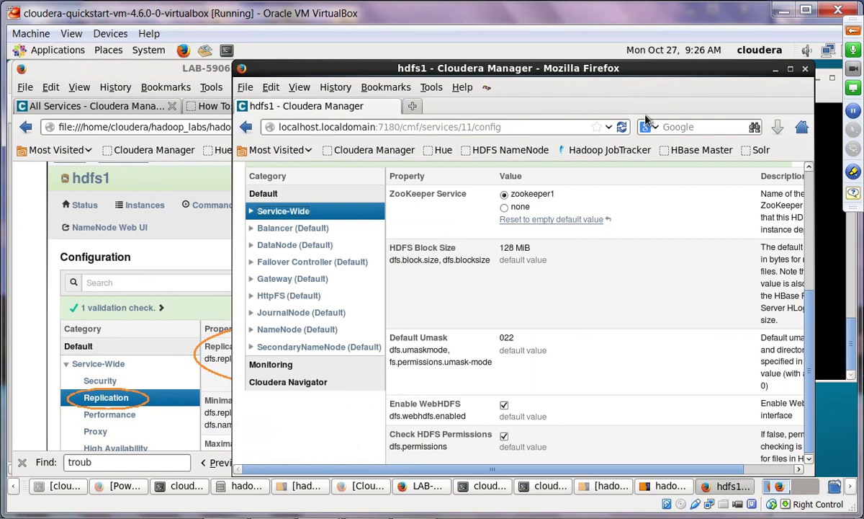
click(259, 214)
click(302, 249)
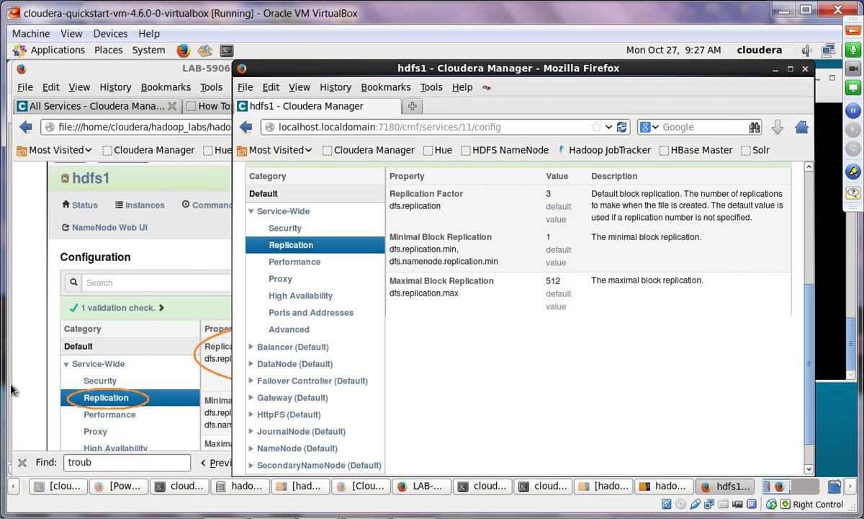
Step: Return to the lab guide and read section 1.3 on the NameNode Data Directories and the Filesystem Checkpoint Transaction Threshold
click(25, 380)
scroll(26, 382, down, 4)
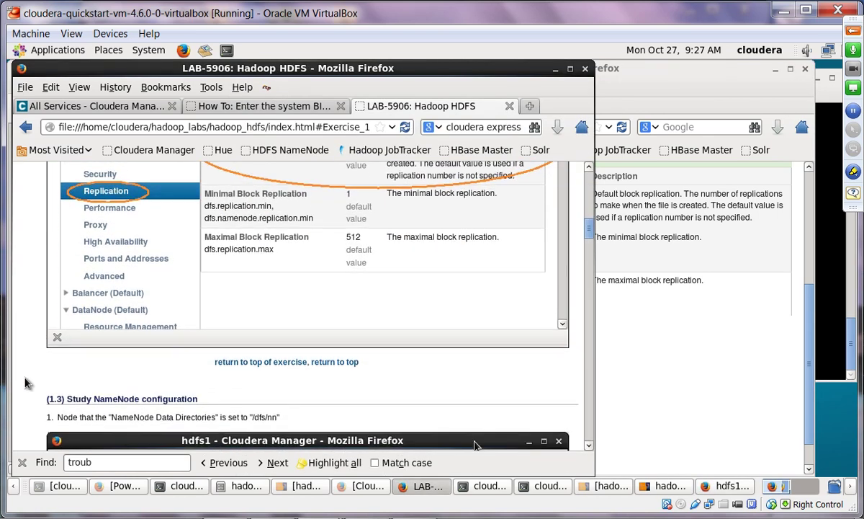
scroll(25, 382, down, 3)
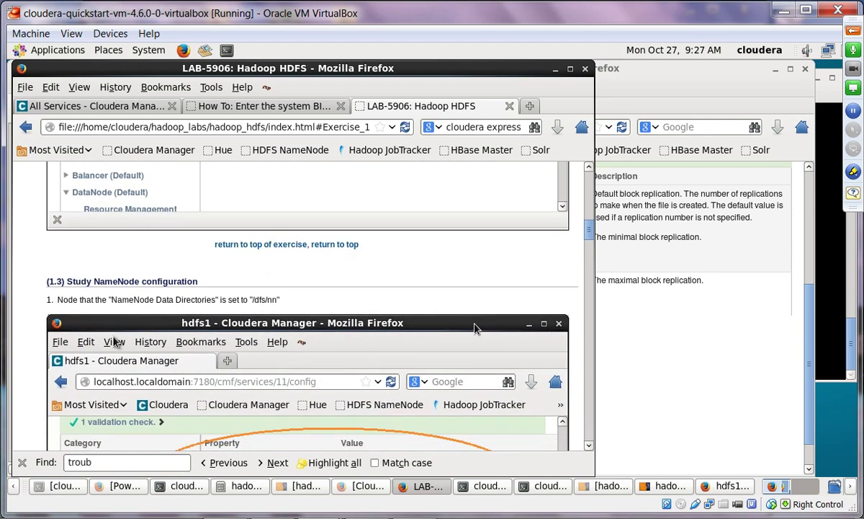
scroll(141, 330, down, 4)
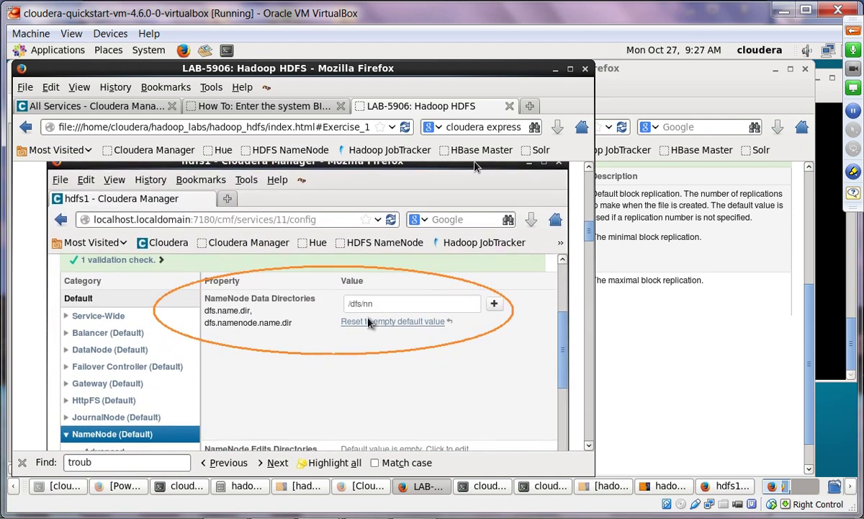
scroll(396, 332, down, 5)
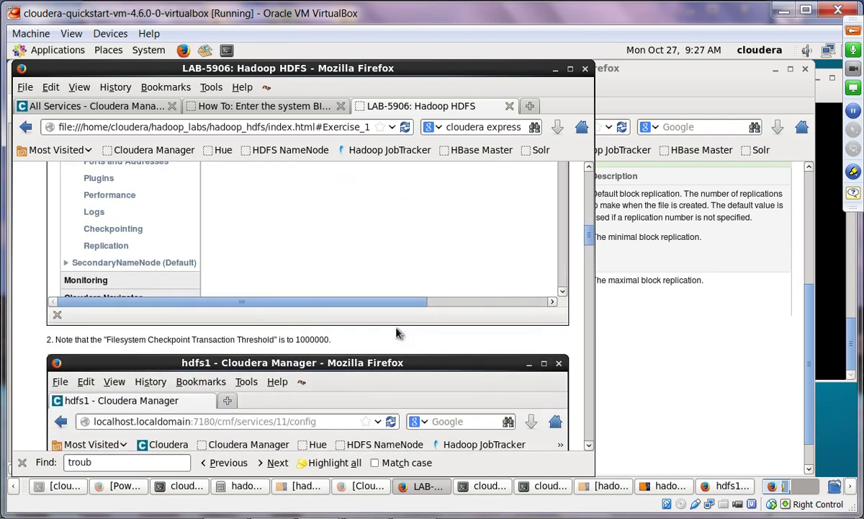
scroll(396, 332, down, 1)
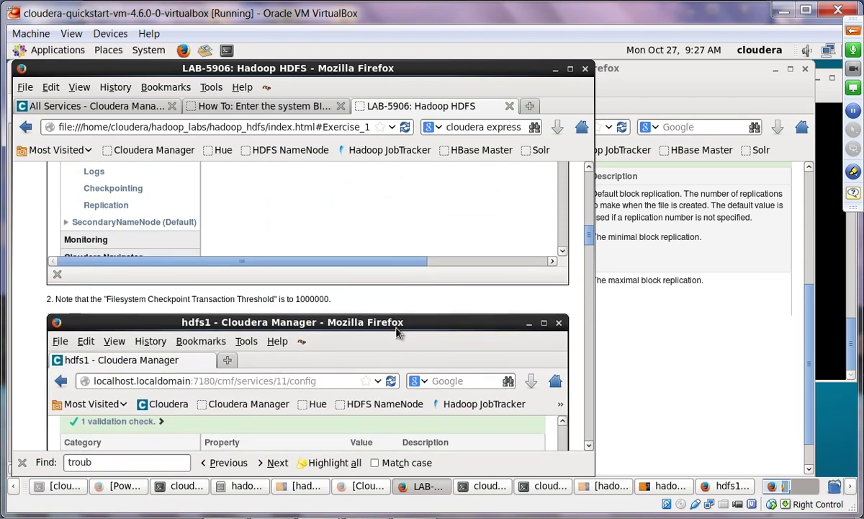